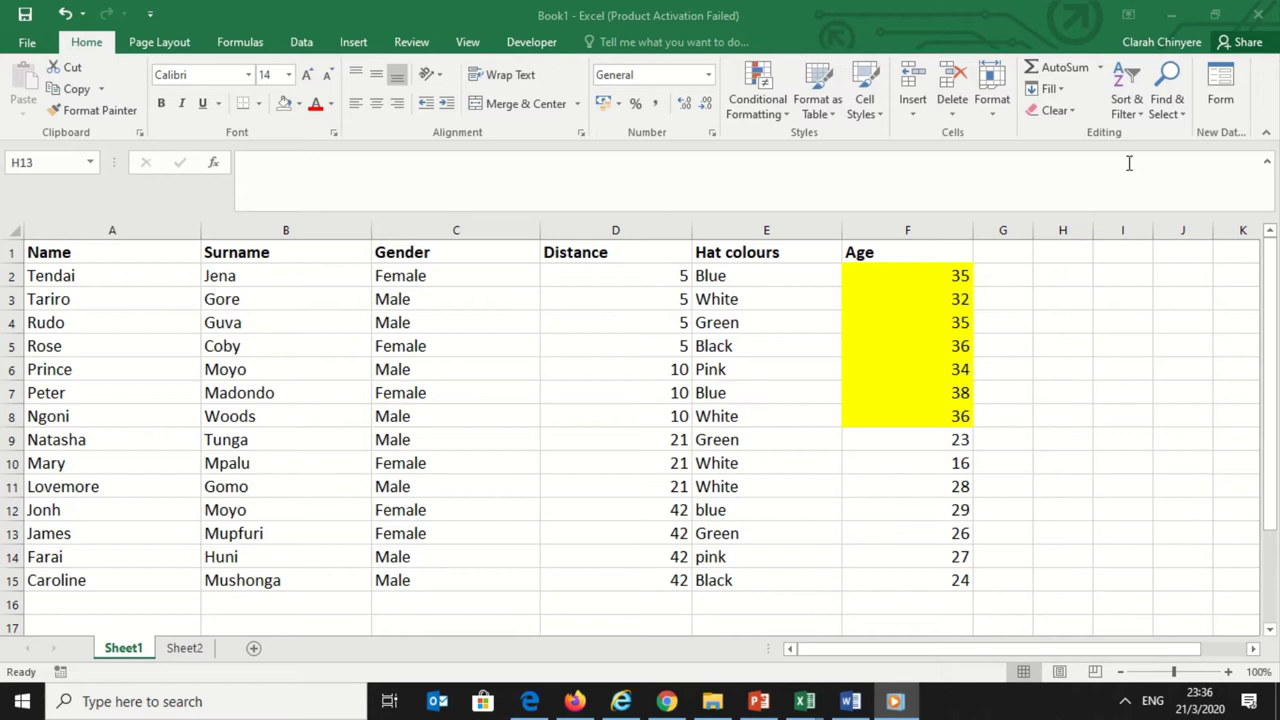
Find all matches for 'peter', which lists Peter in cell A7
left_click(1180, 120)
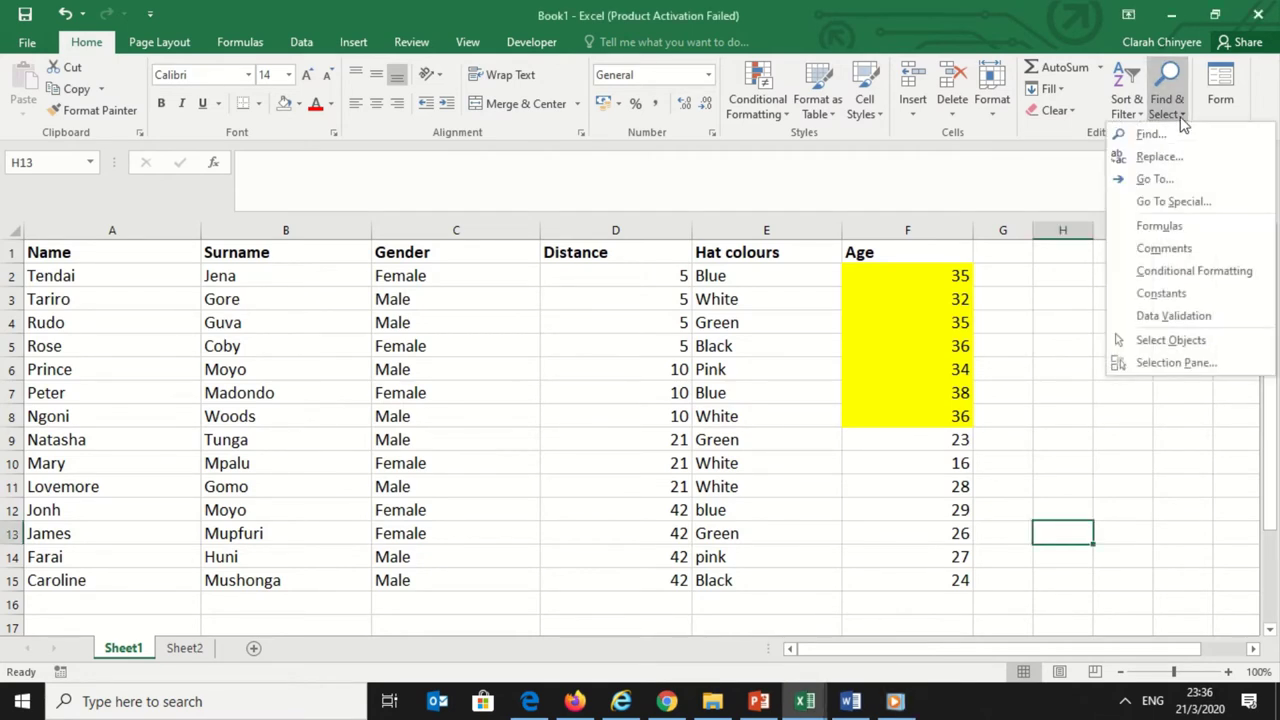
left_click(1168, 133)
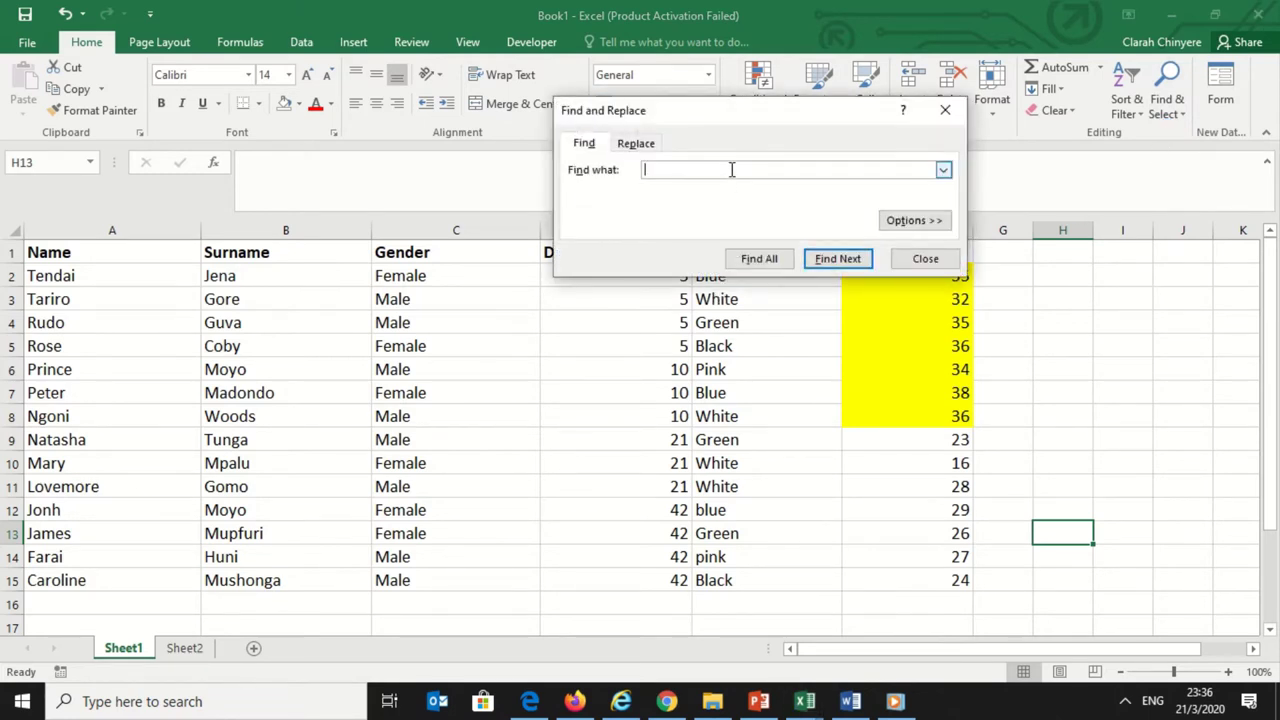
type("peter")
left_click(762, 259)
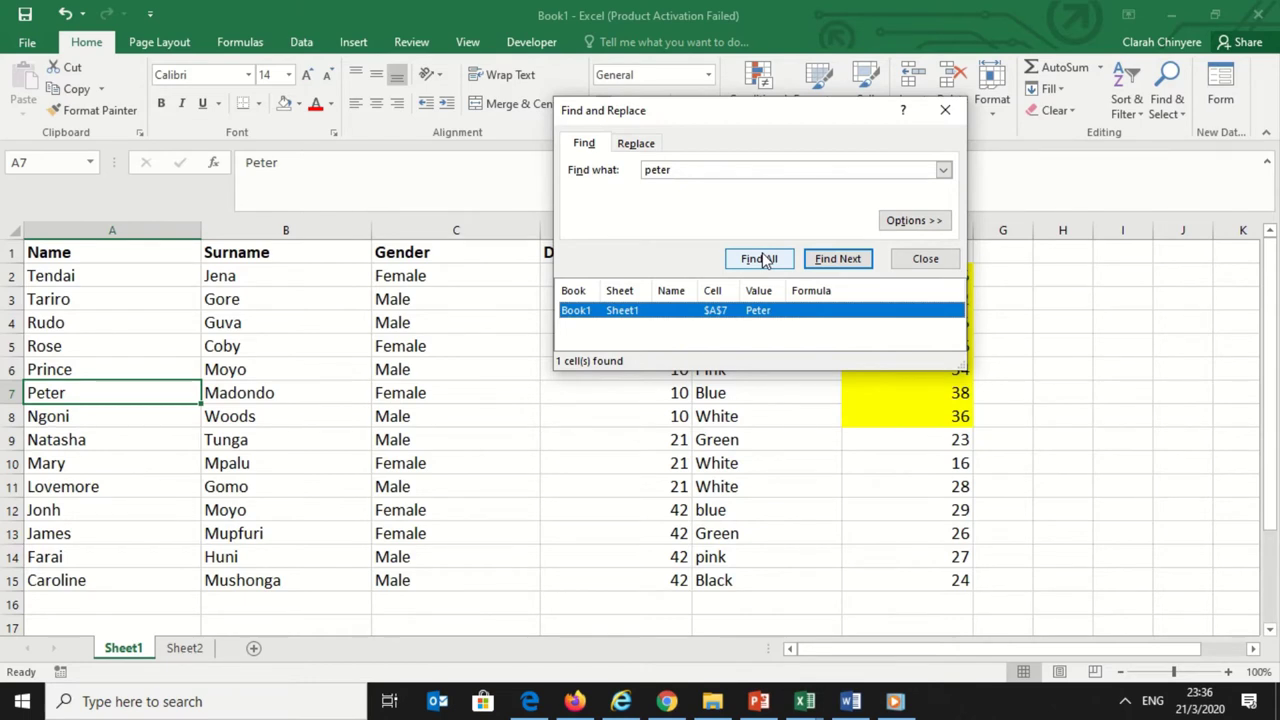
Expand the Find options, keeping Within set to Sheet and Search set to By Rows
left_click(920, 225)
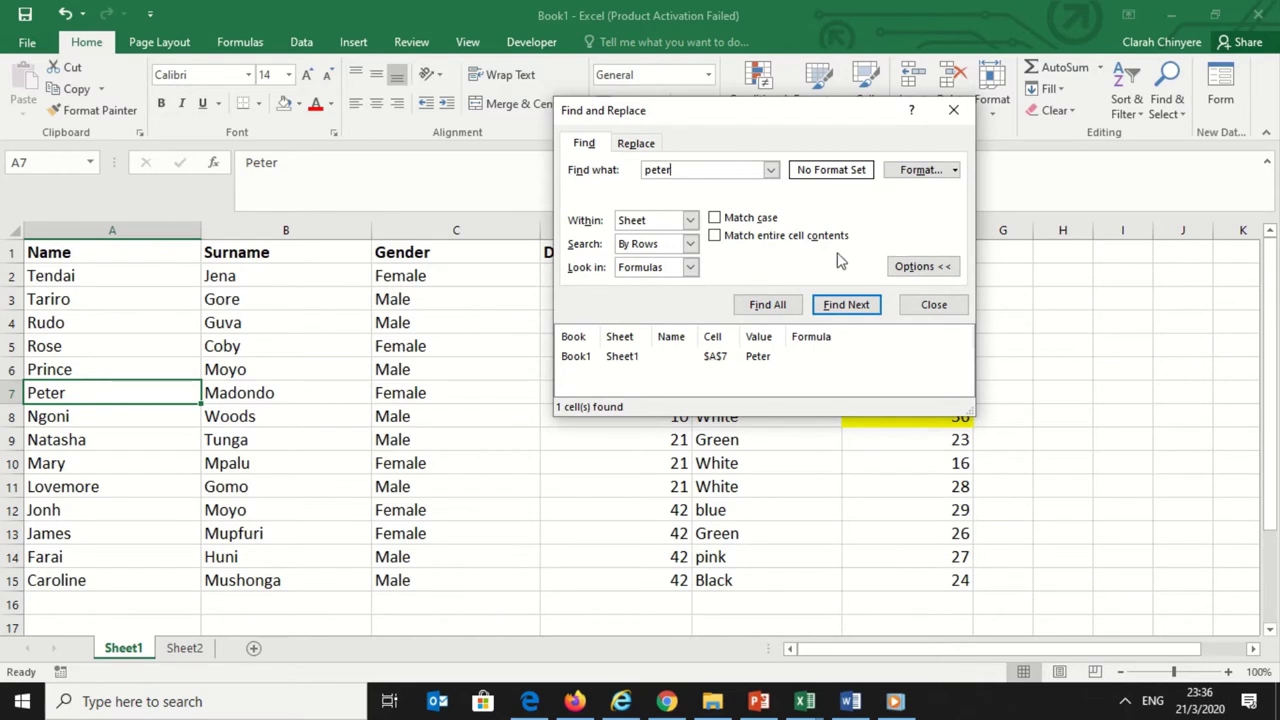
left_click(690, 220)
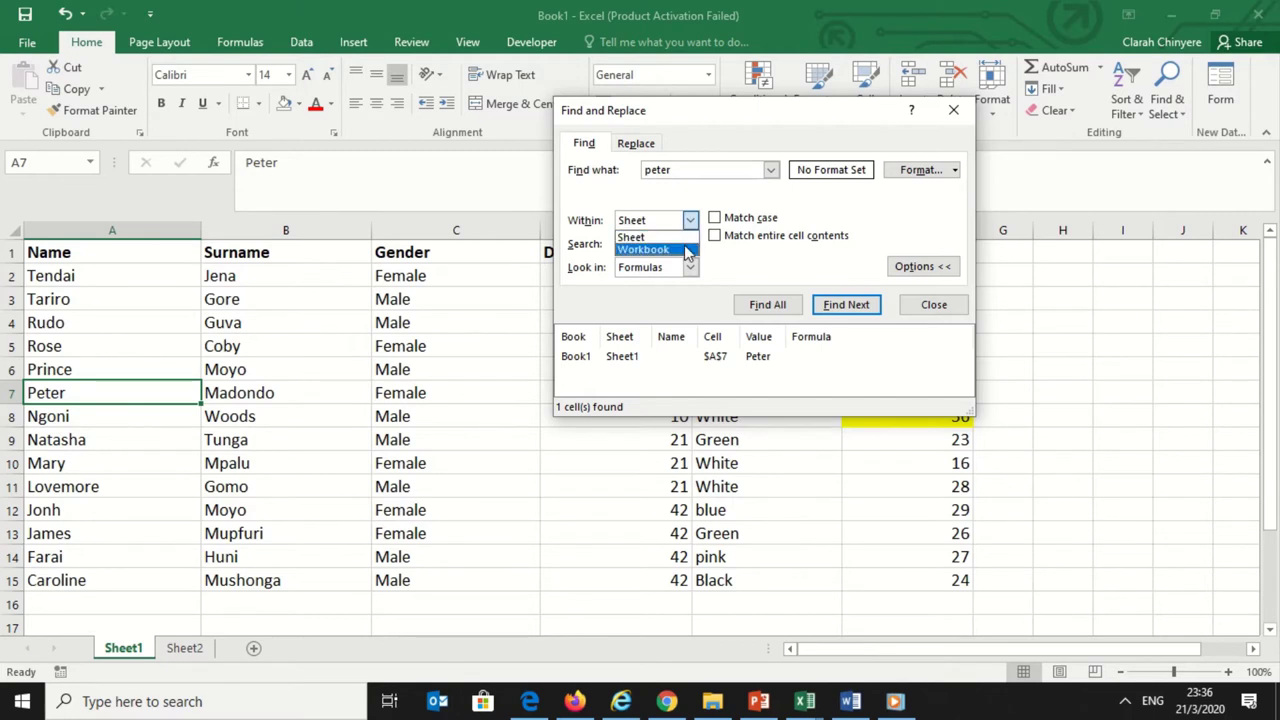
left_click(838, 218)
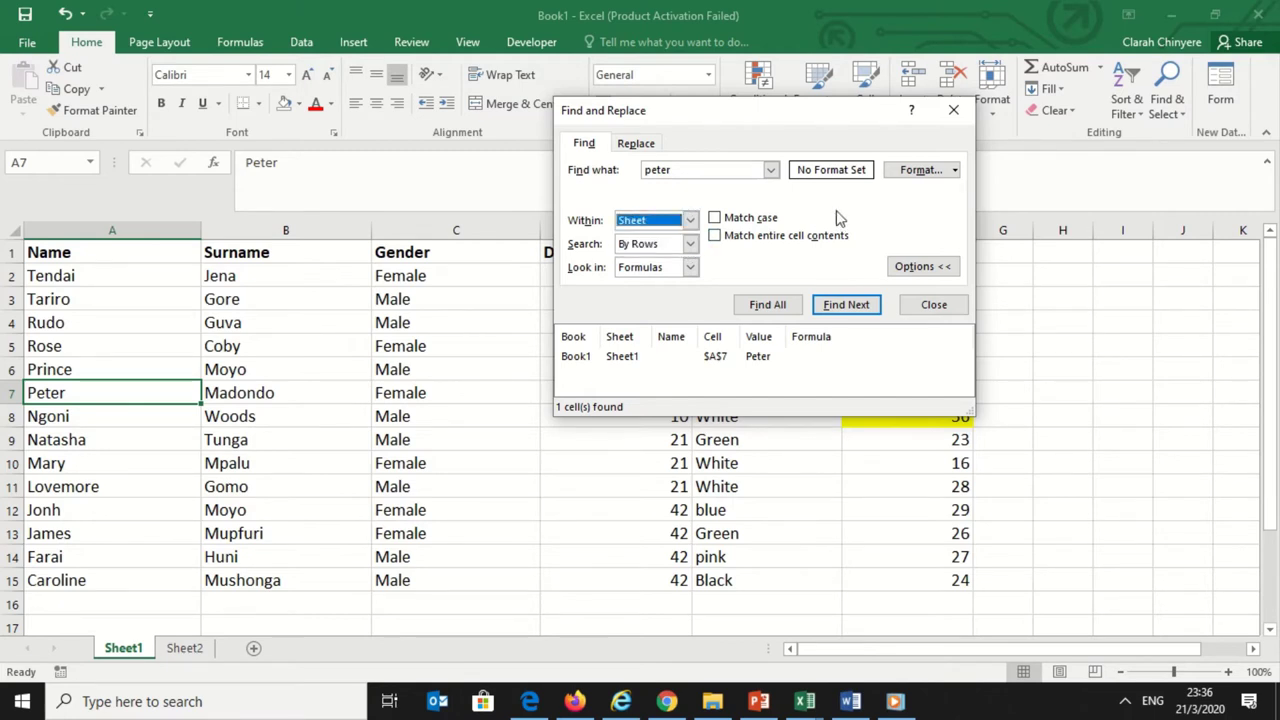
left_click(691, 246)
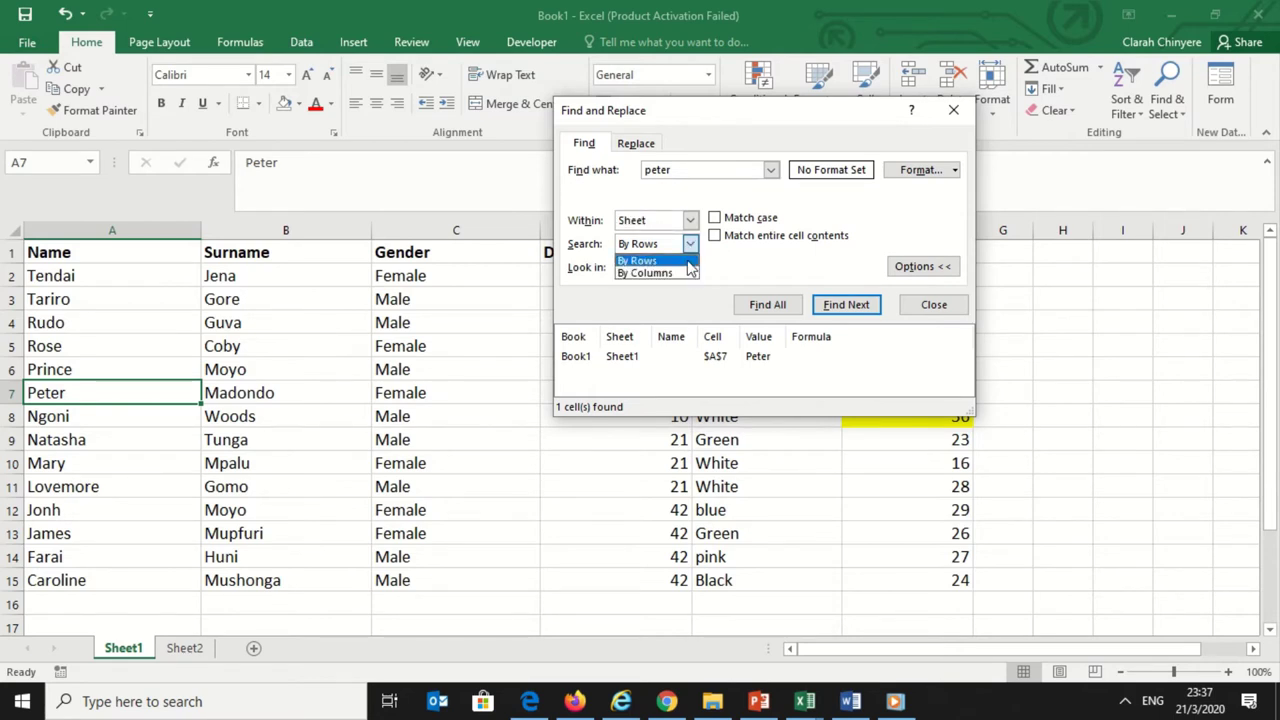
left_click(836, 228)
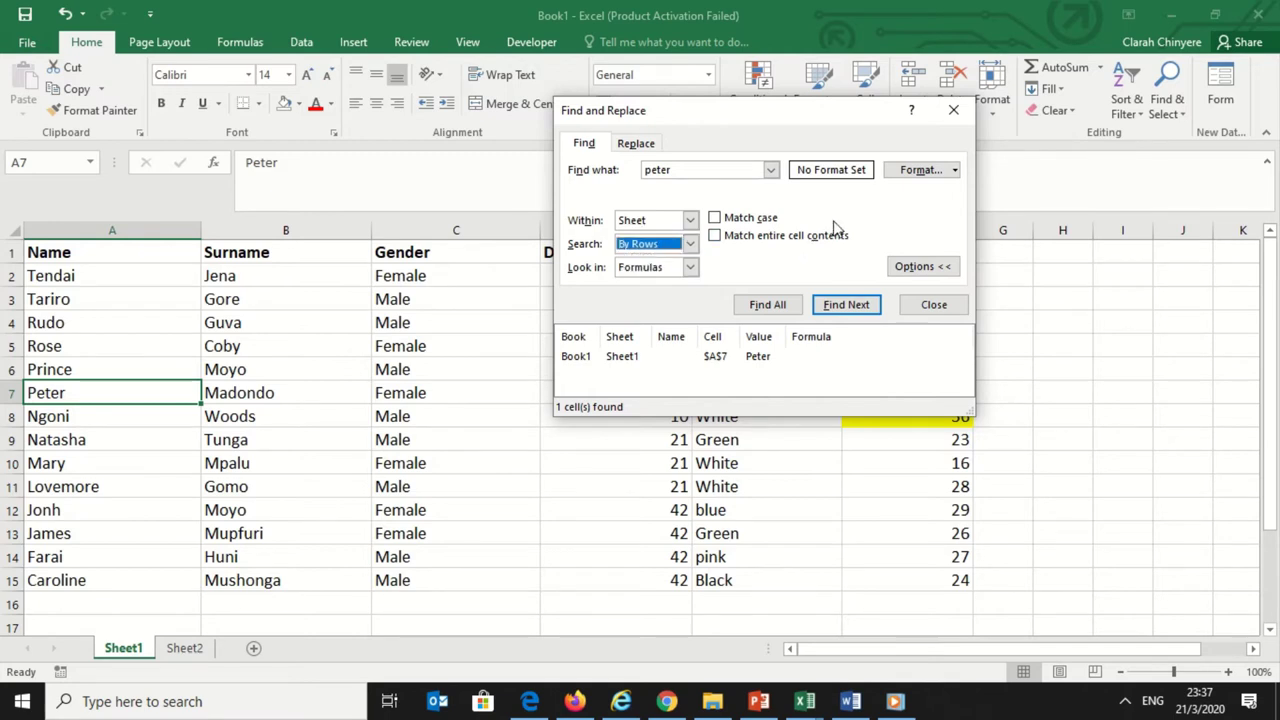
left_click(691, 268)
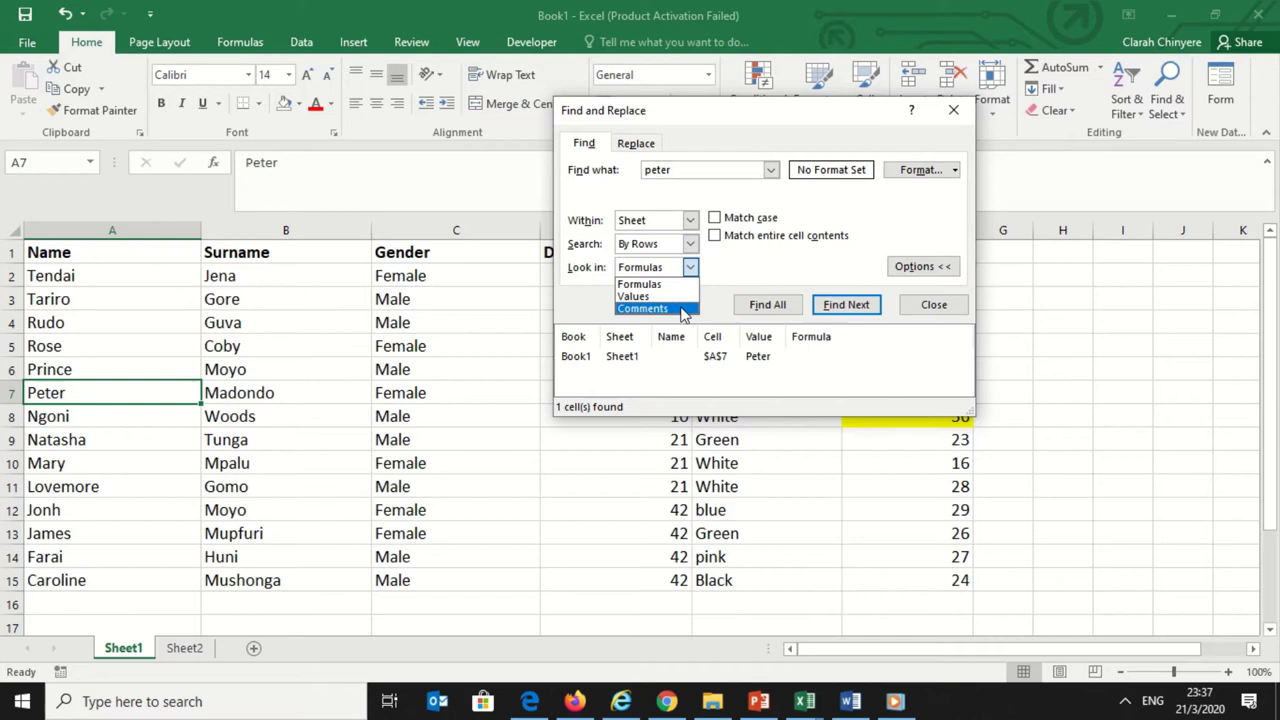
left_click(731, 275)
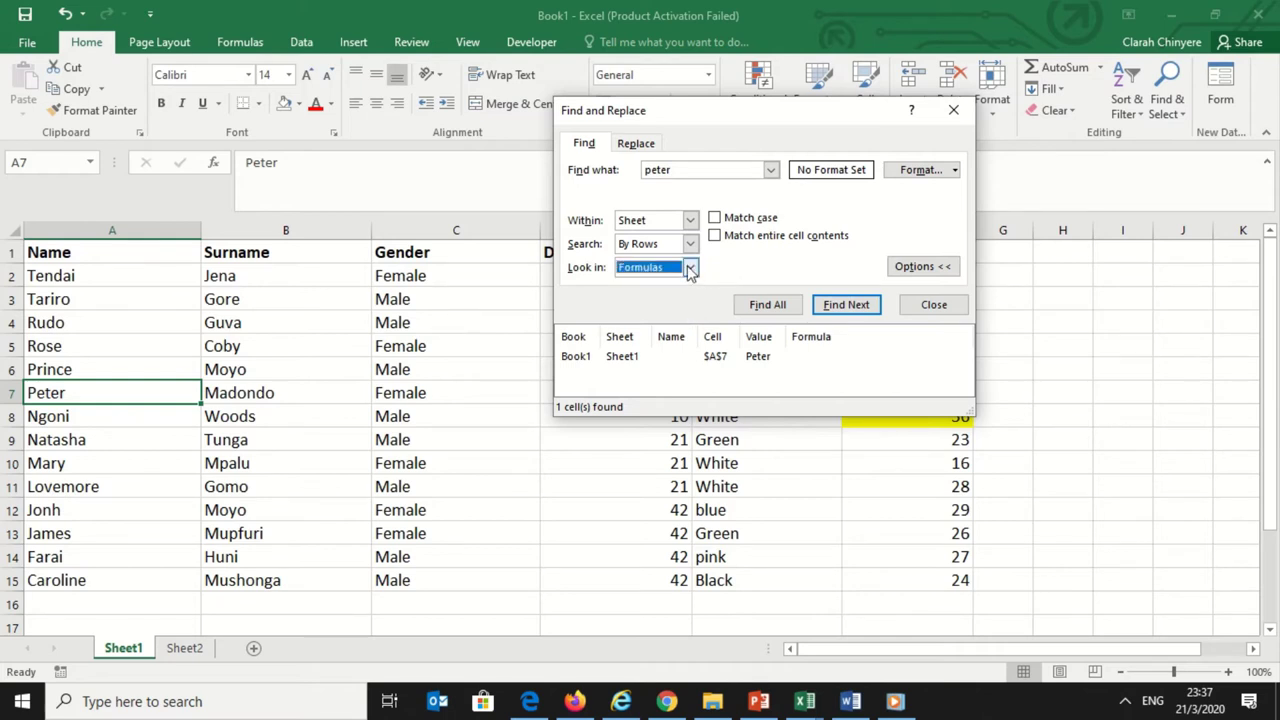
left_click(716, 219)
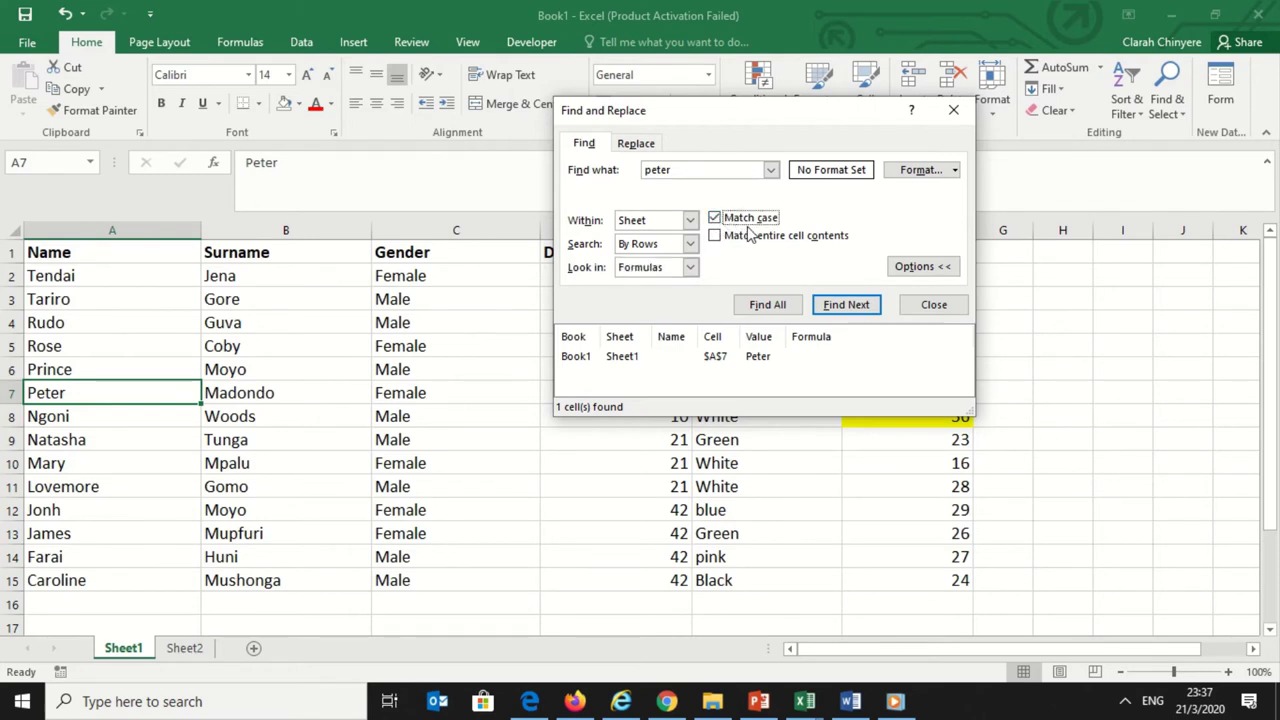
left_click(715, 220)
left_click(715, 237)
left_click(716, 238)
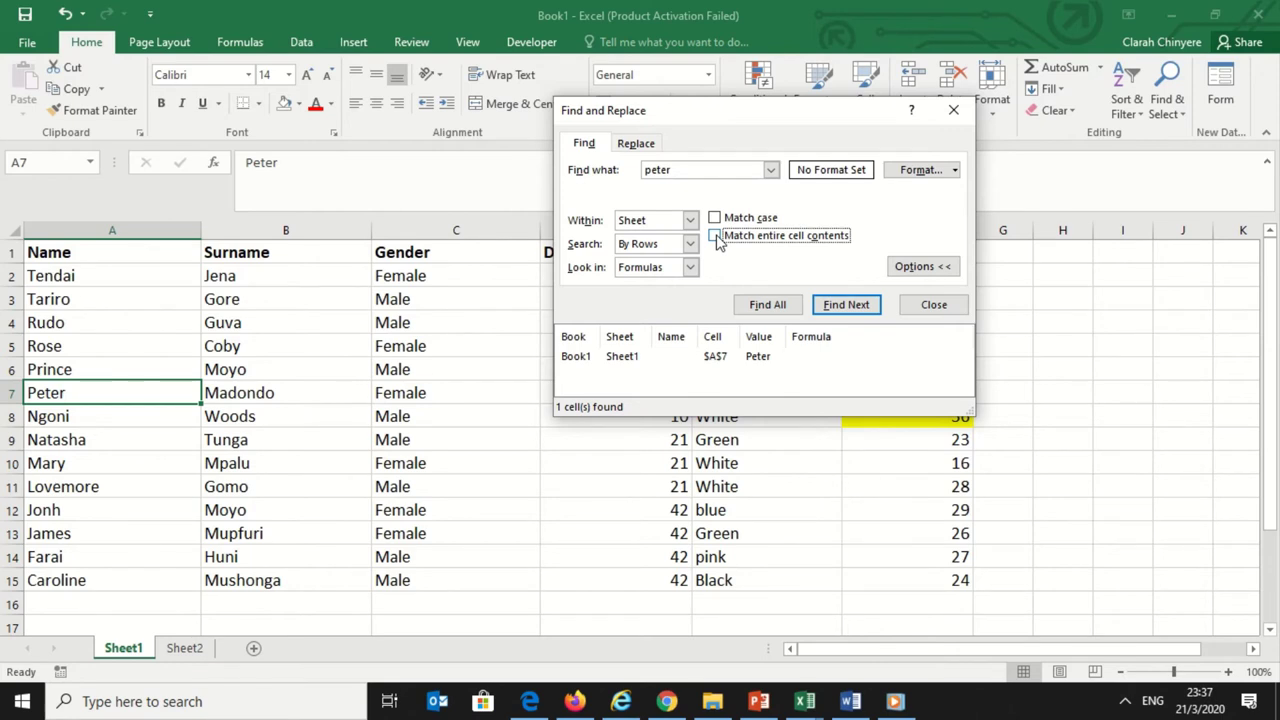
Preview the Find Format criteria, close it unchanged, then close Find and Replace
left_click(954, 172)
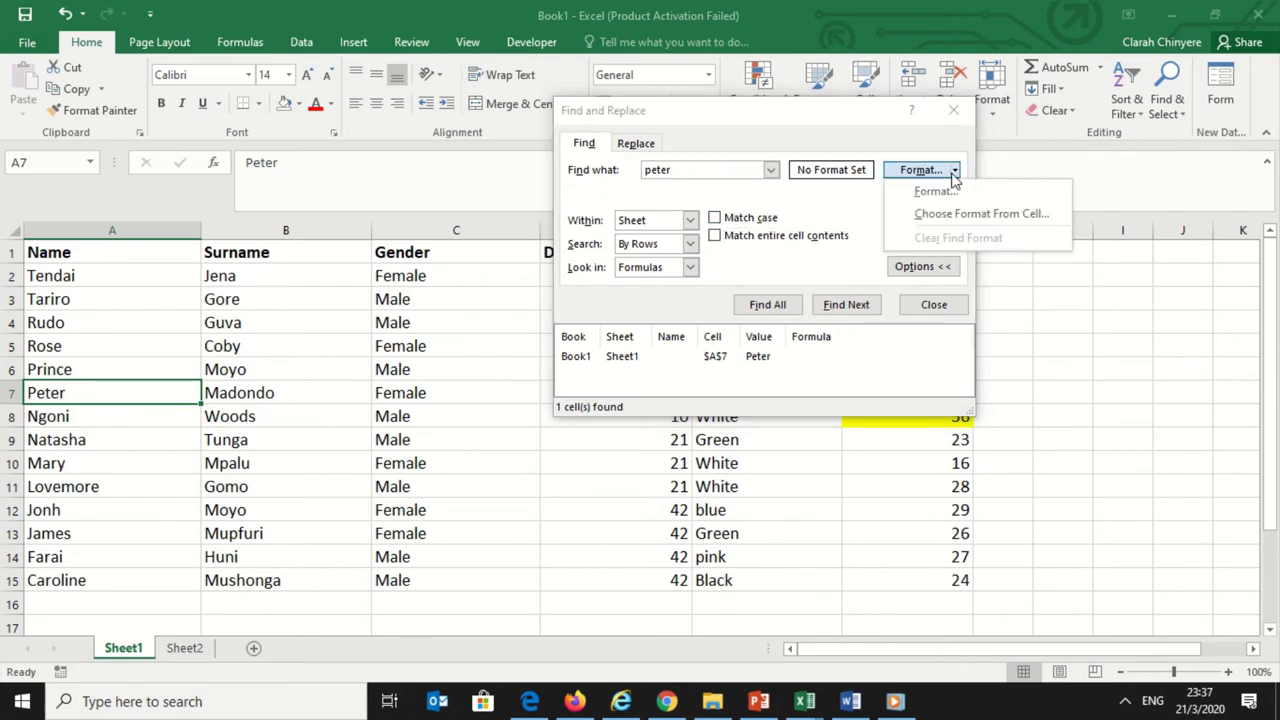
left_click(951, 190)
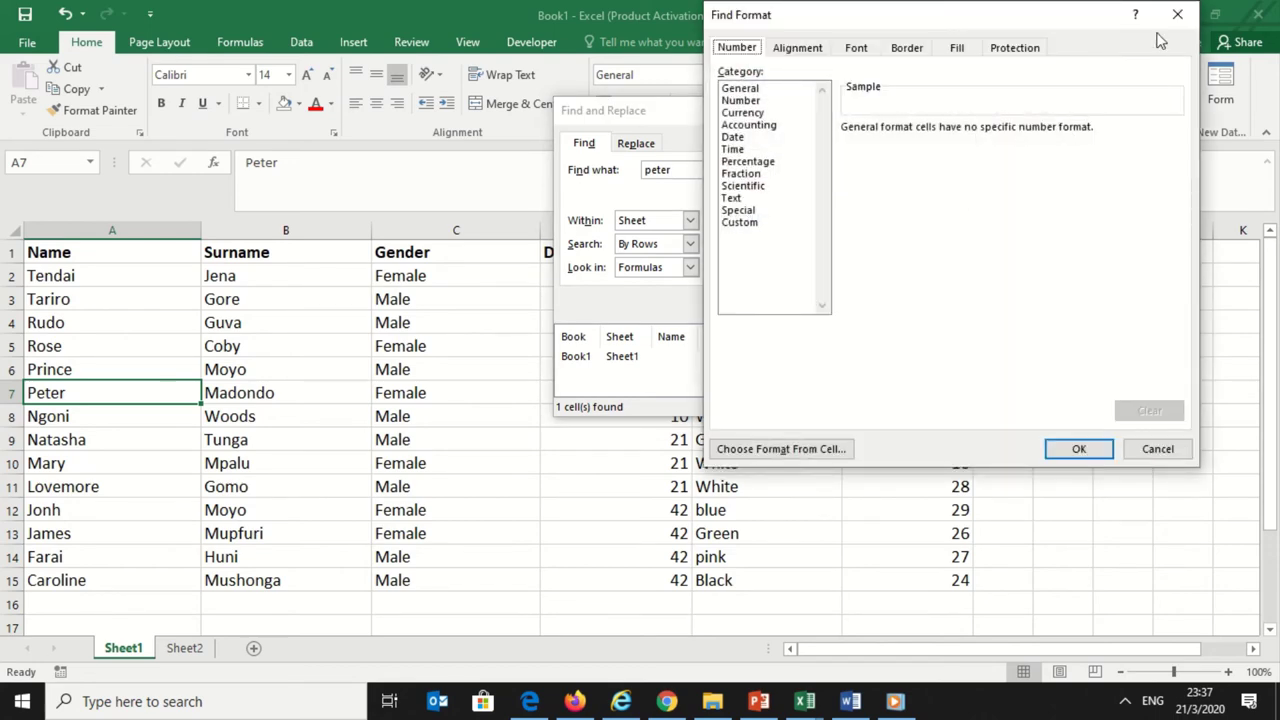
left_click(1176, 15)
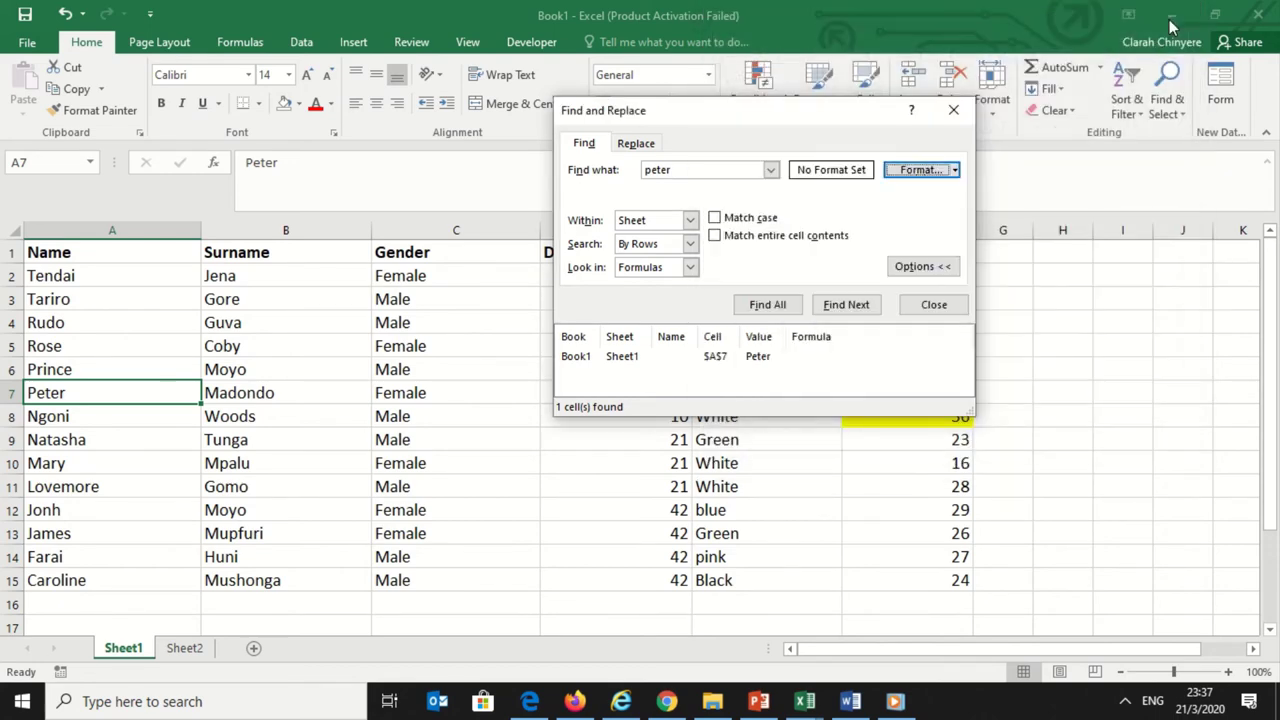
left_click(954, 112)
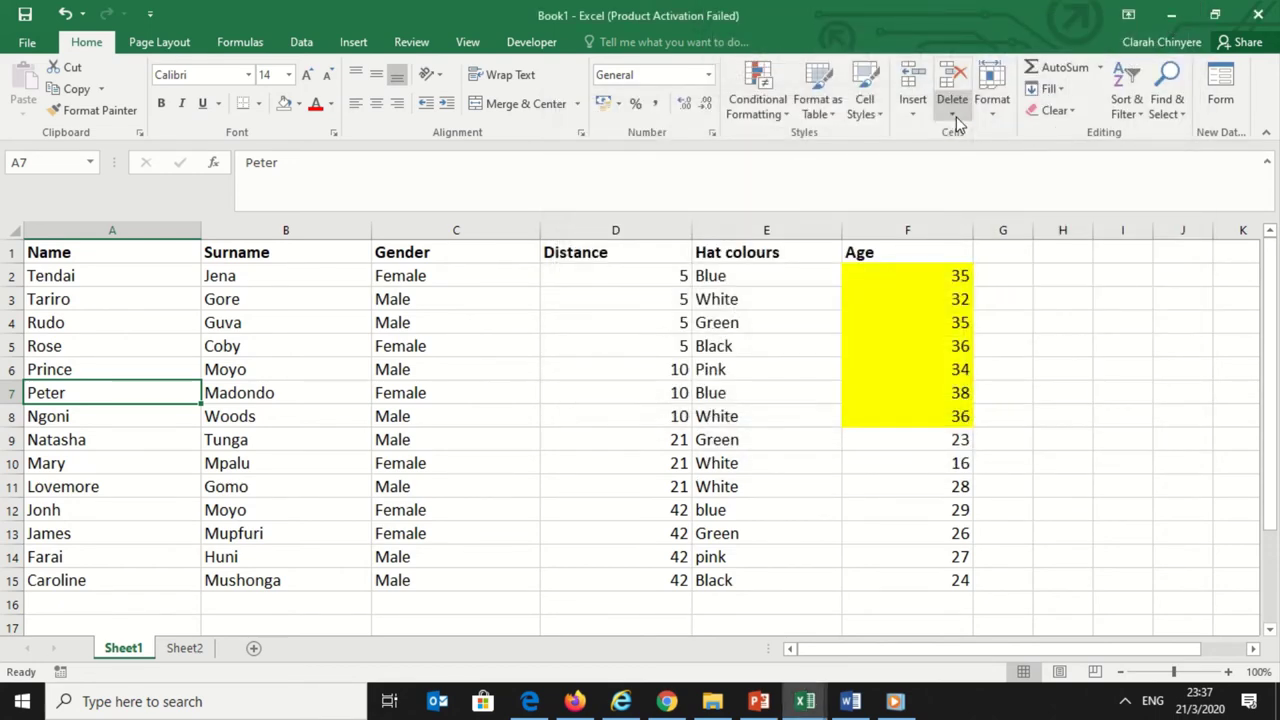
On the Replace tab, enter 'james' as the find term and 'jonh' as the replacement
left_click(1176, 112)
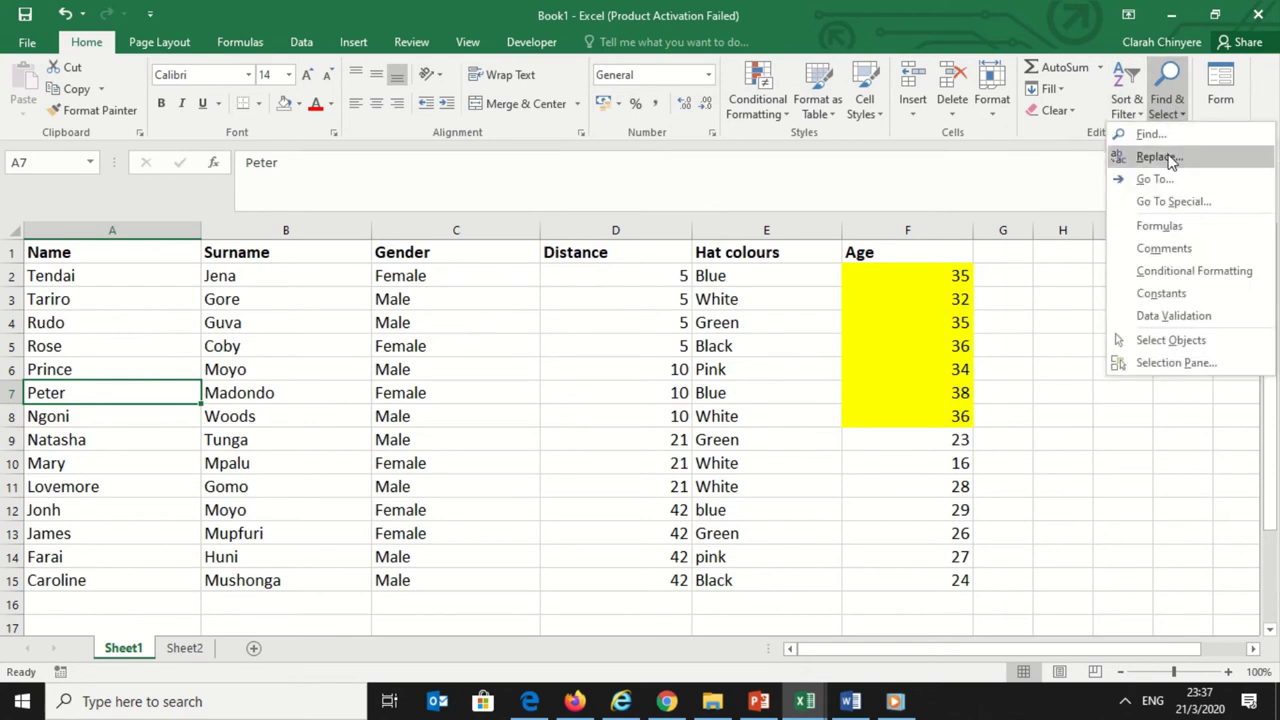
left_click(1155, 134)
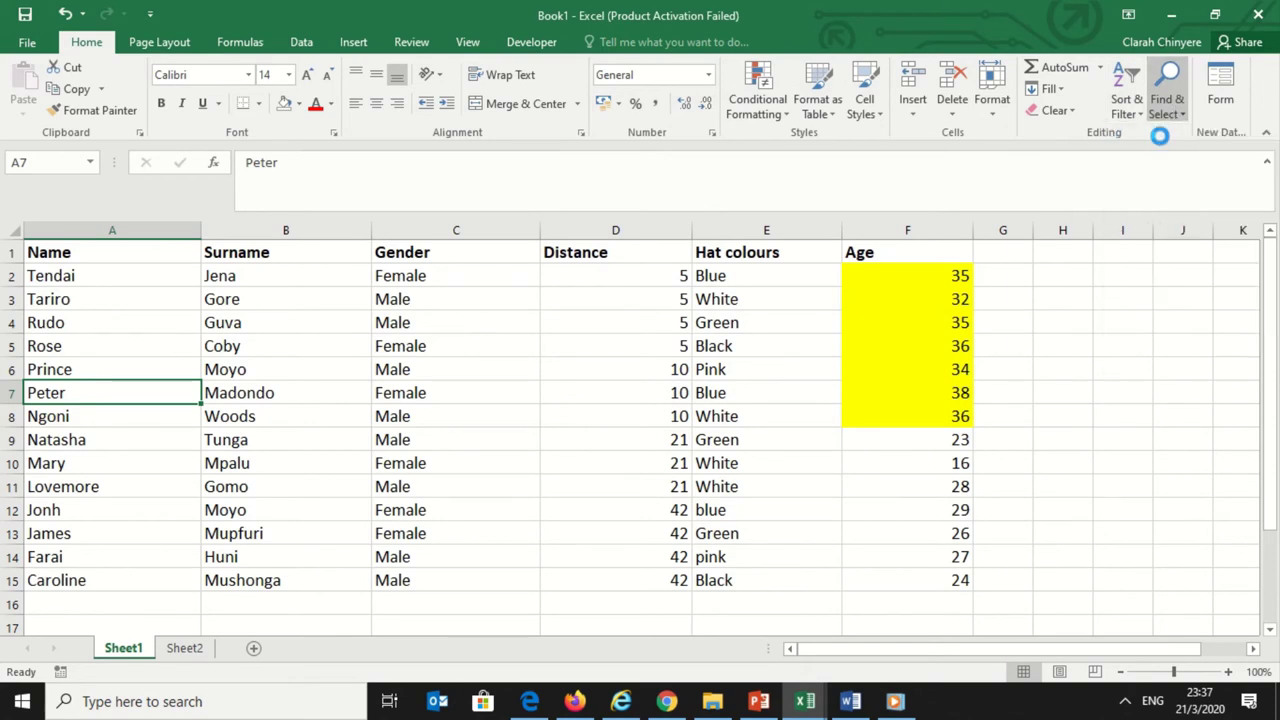
left_click(660, 215)
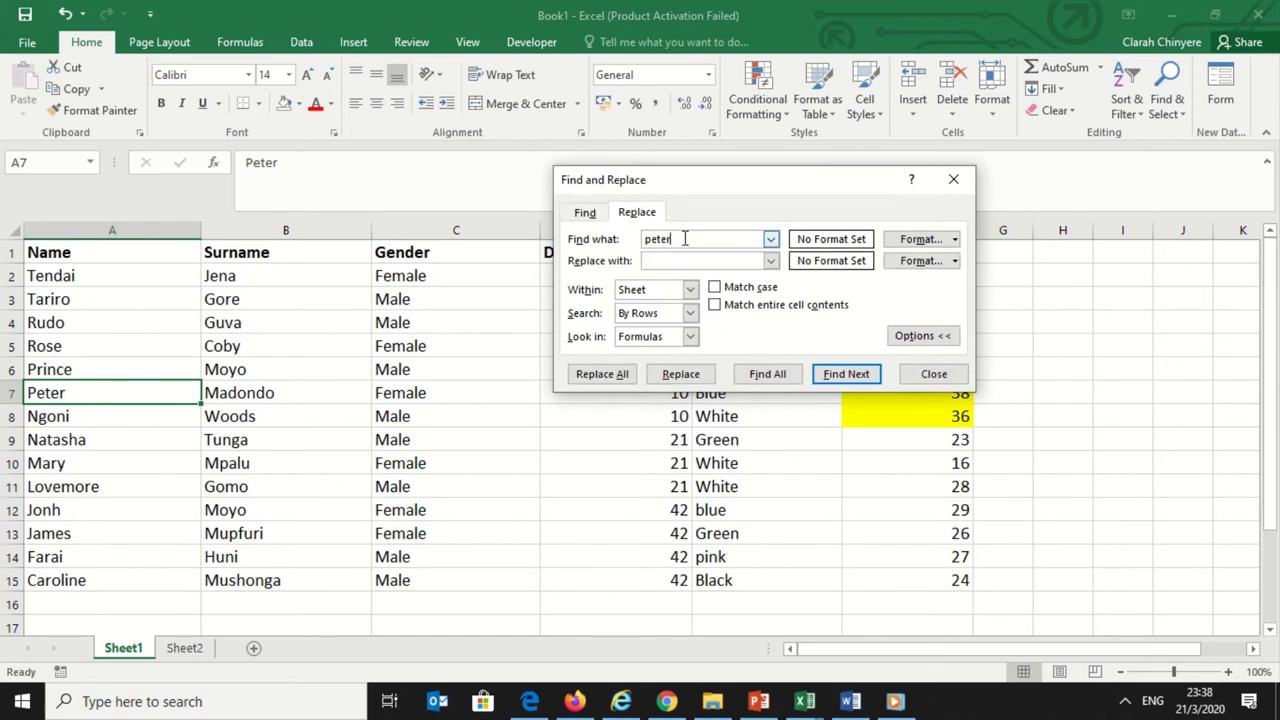
key("BackSpace")
key("BackSpace")
key("BackSpace")
key("BackSpace")
type("j")
type("ames")
left_click(686, 258)
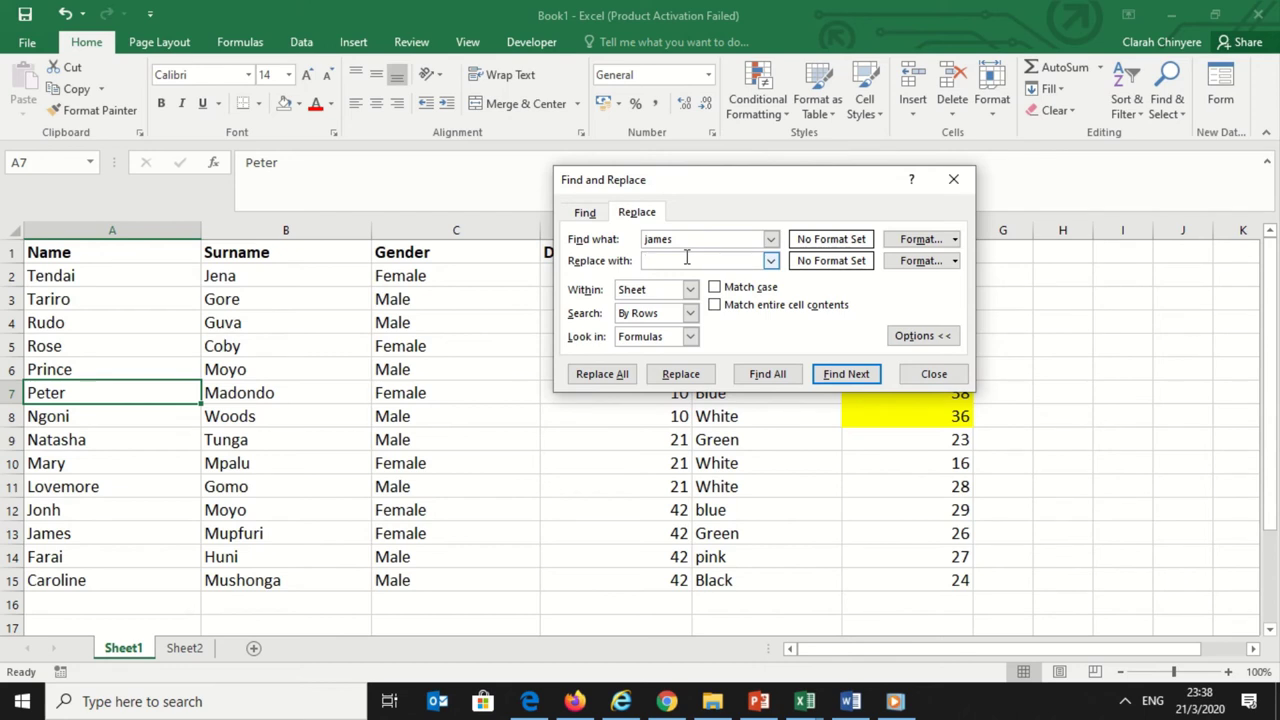
type("jonh")
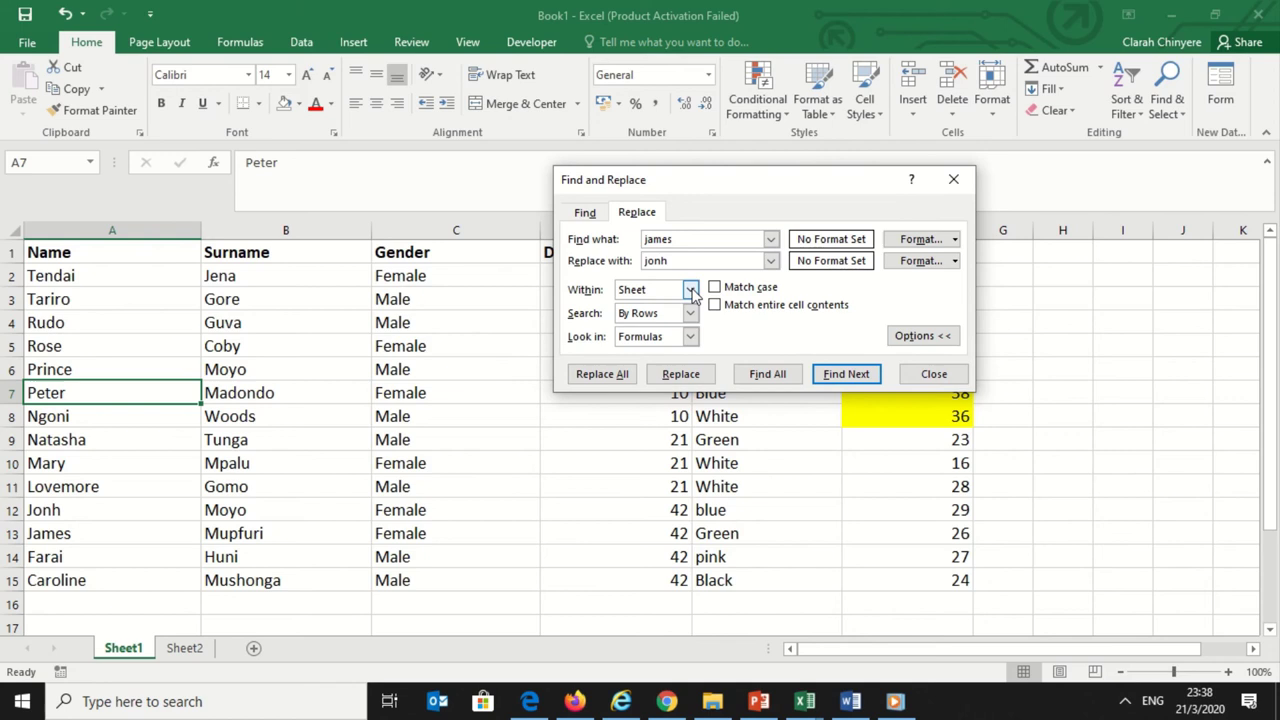
left_click(912, 340)
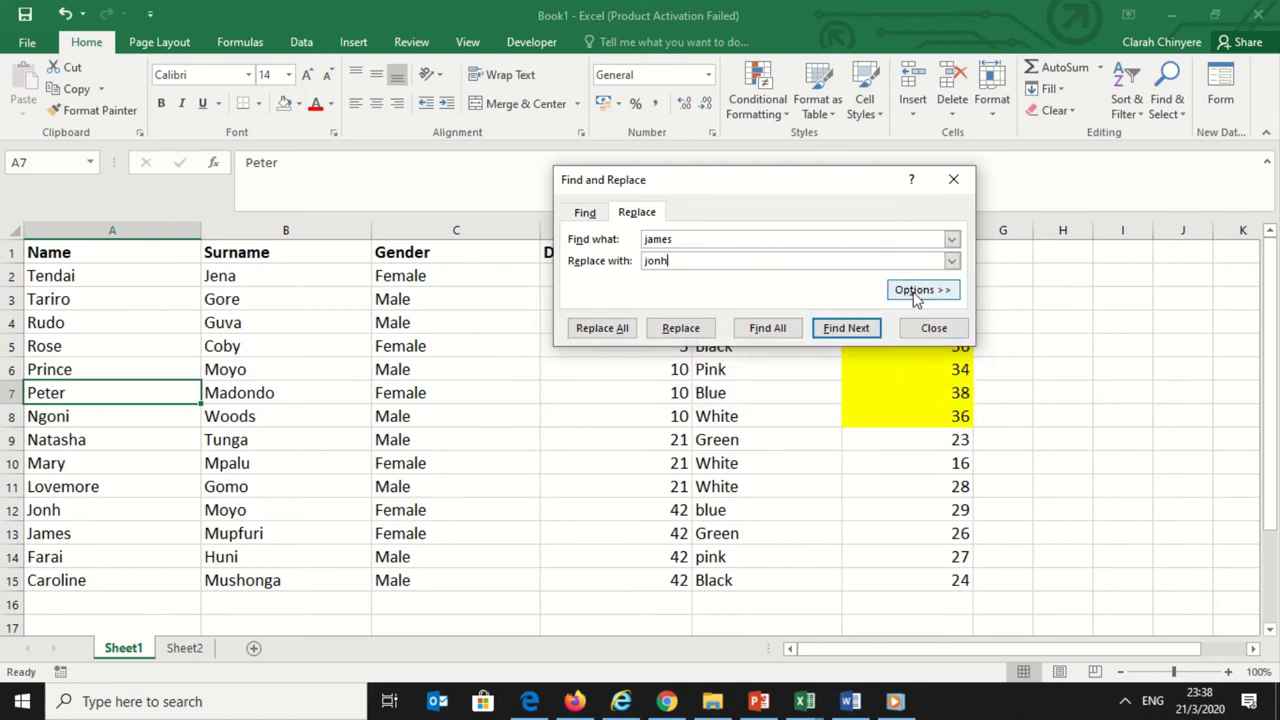
left_click(916, 291)
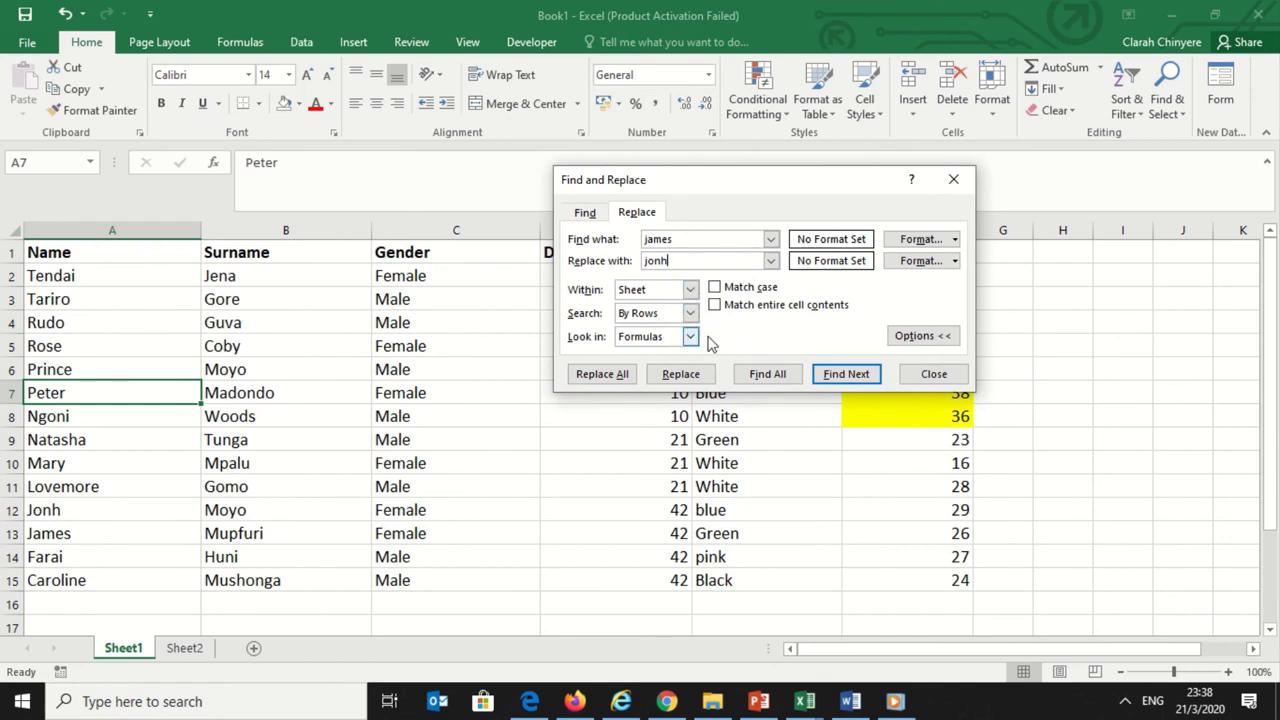
Replace All so James in A14 becomes 'jonh', then dismiss the summary
left_click(622, 375)
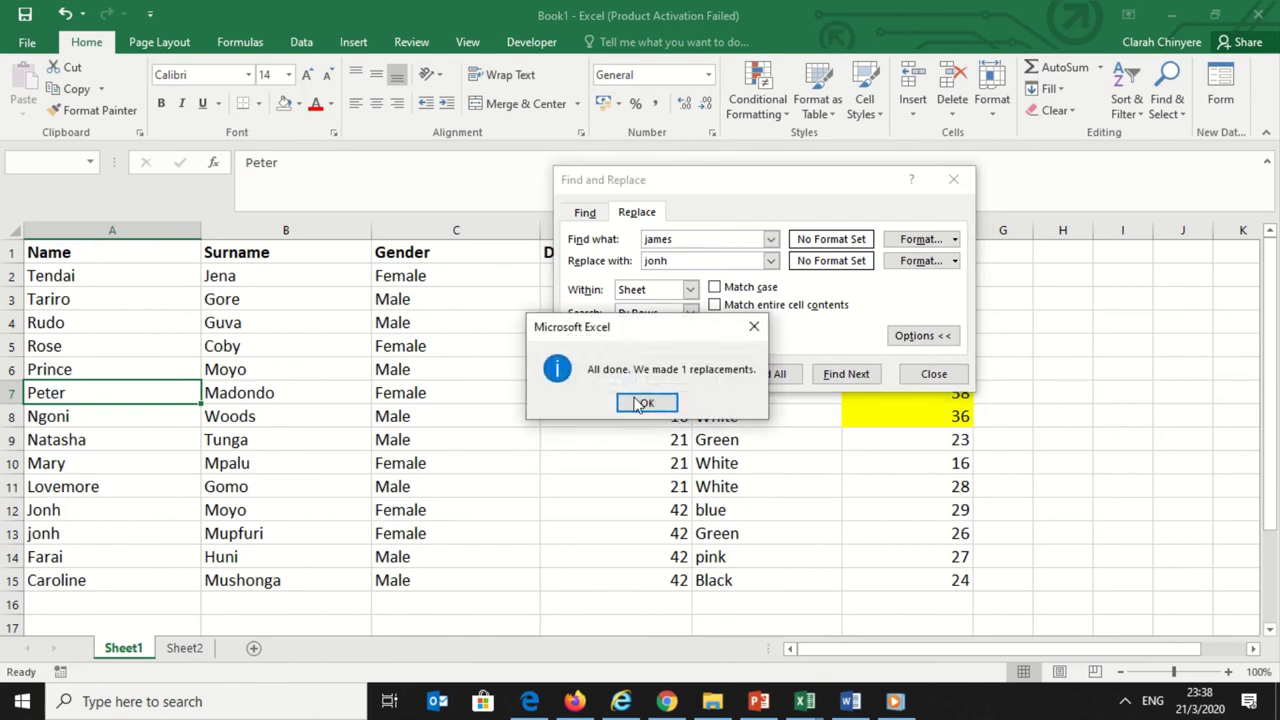
left_click(641, 405)
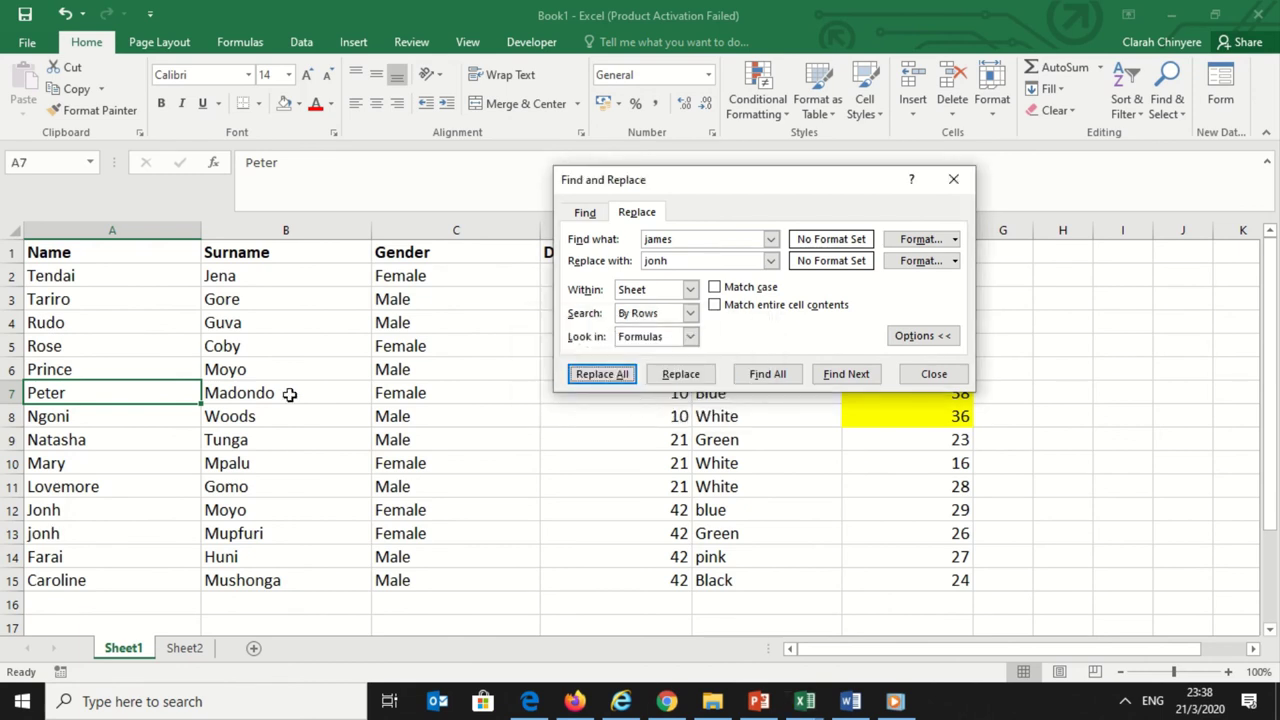